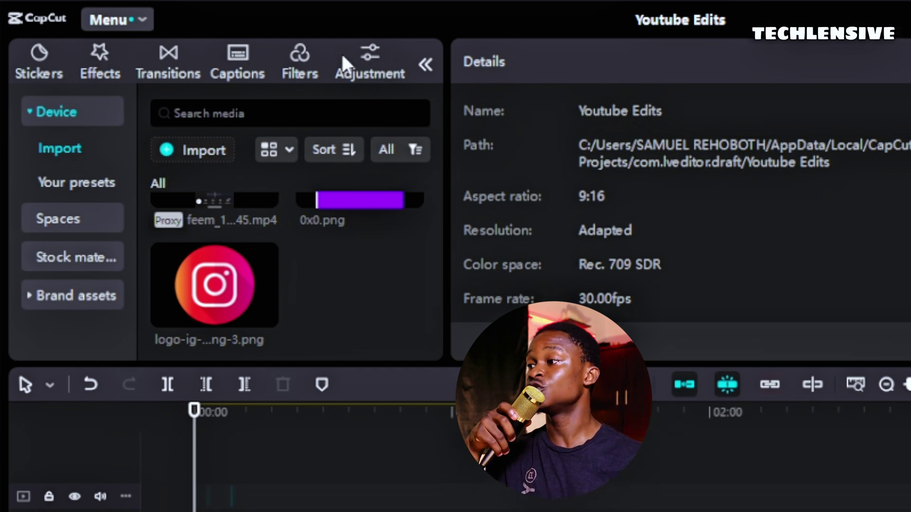
Open the LUT library among the adjustments and look through the LUTs already imported
{"action": "left_click", "coordinate": [369, 56]}
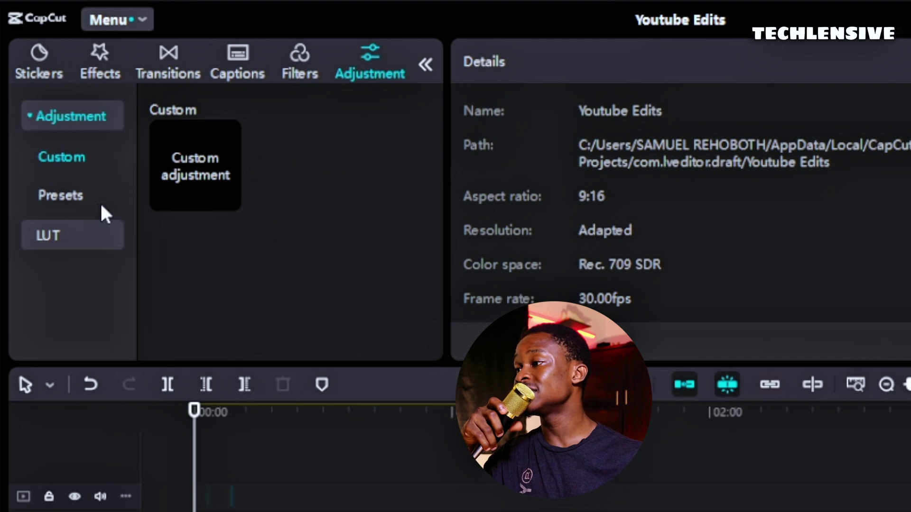
{"action": "left_click", "coordinate": [94, 198]}
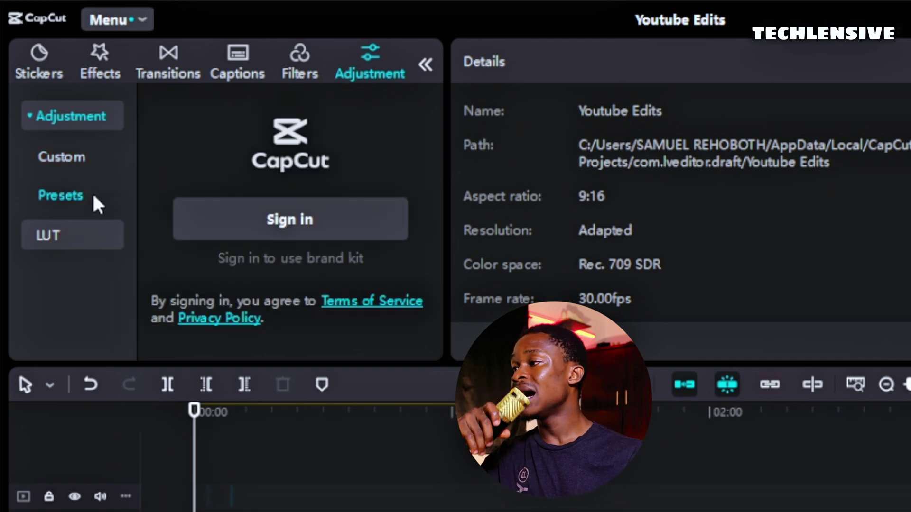
{"action": "left_click", "coordinate": [86, 234]}
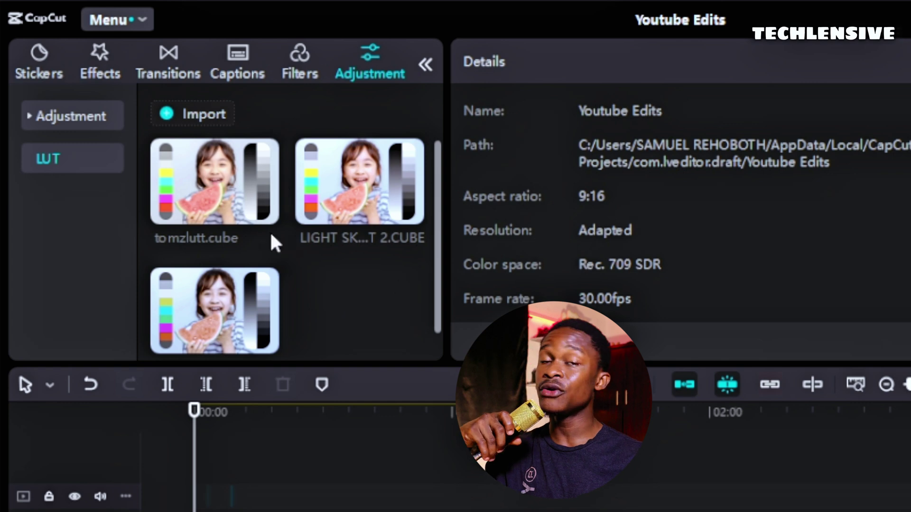
{"action": "scroll", "coordinate": [303, 219], "scroll_direction": "down", "scroll_amount": 1}
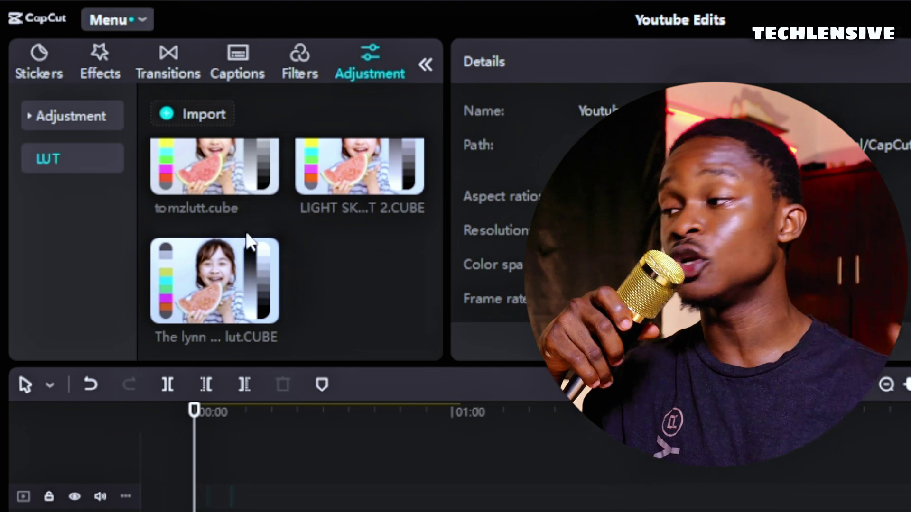
{"action": "scroll", "coordinate": [247, 241], "scroll_direction": "up", "scroll_amount": 1}
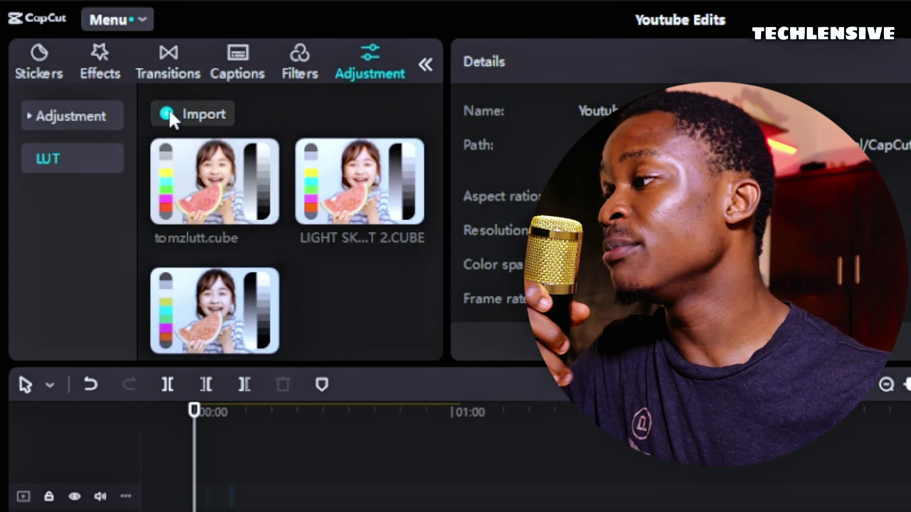
Import the LUT file The lynn dark skin lut.CUBE from the Downloads folder
{"action": "left_click", "coordinate": [169, 116]}
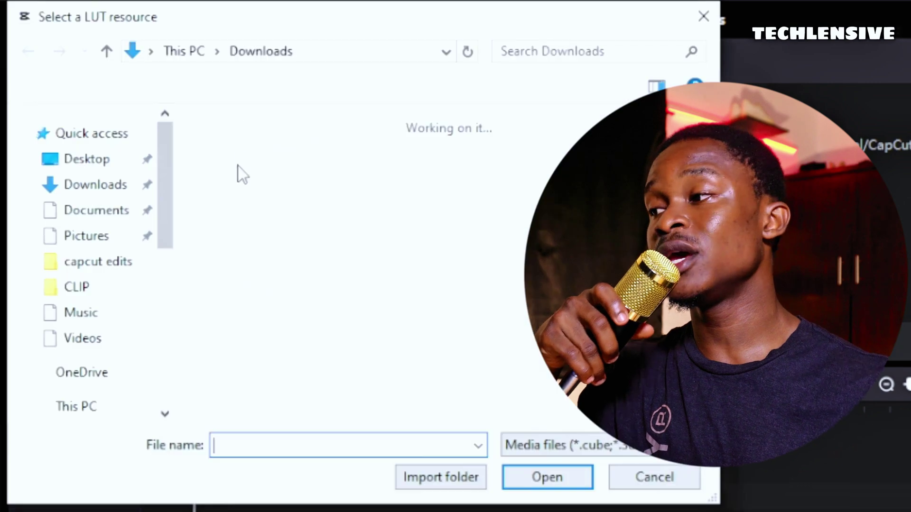
{"action": "scroll", "coordinate": [245, 337], "scroll_direction": "down", "scroll_amount": 3}
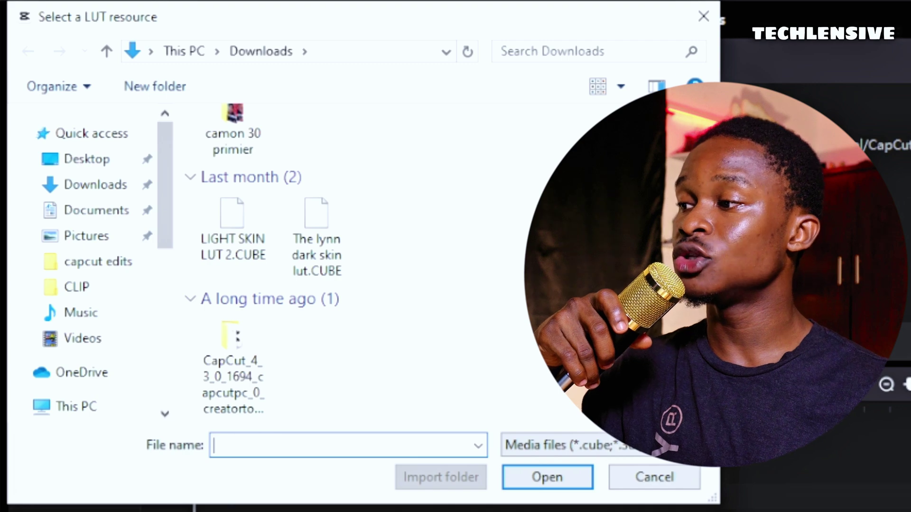
{"action": "left_click", "coordinate": [315, 261]}
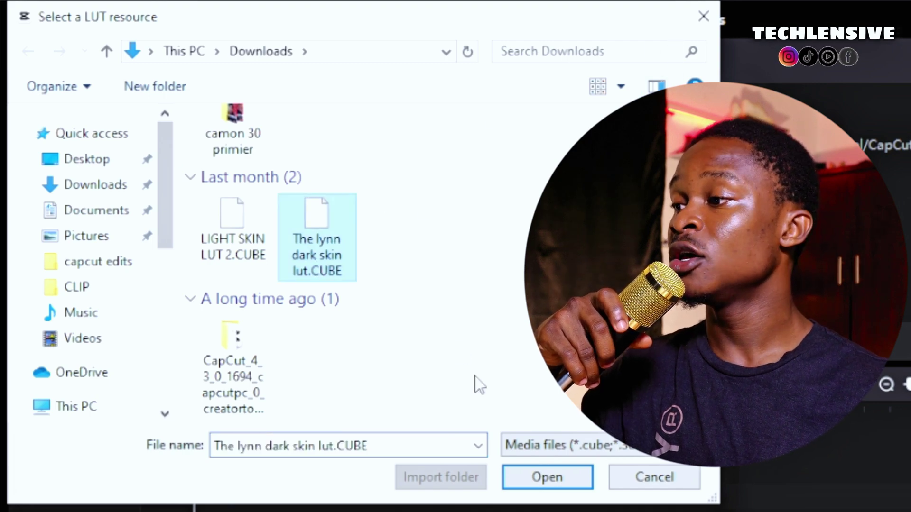
{"action": "left_click", "coordinate": [567, 478]}
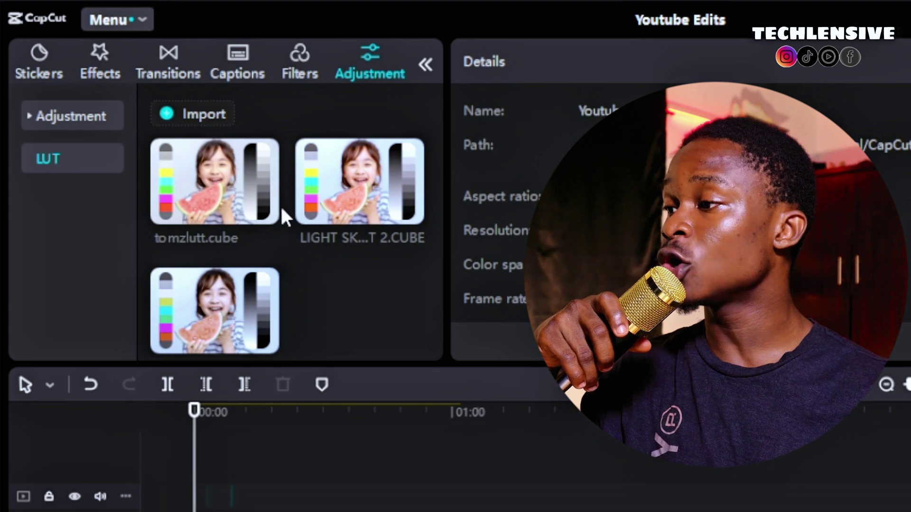
{"action": "scroll", "coordinate": [282, 208], "scroll_direction": "down", "scroll_amount": 2}
{"action": "scroll", "coordinate": [295, 206], "scroll_direction": "up", "scroll_amount": 2}
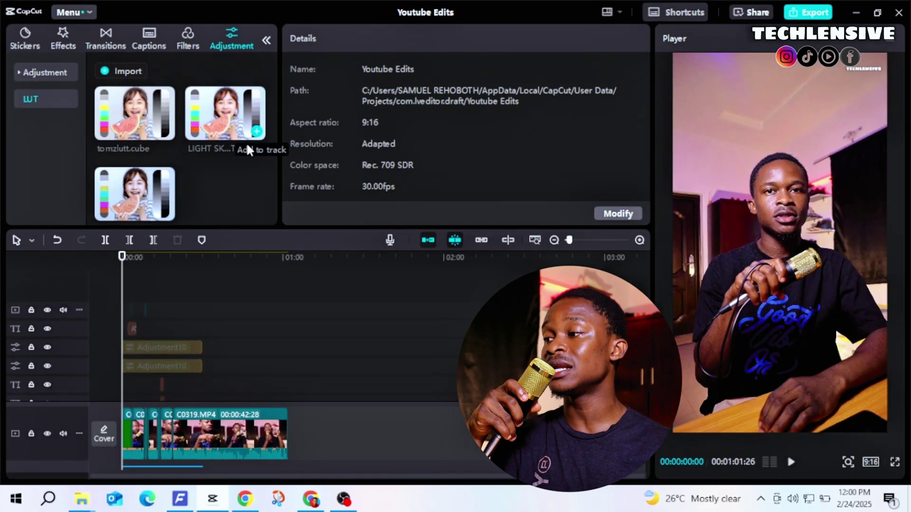
Add LIGHT SKIN LUT 2.CUBE to the start of the timeline and extend its clip over most of the video
{"action": "left_click", "coordinate": [410, 211]}
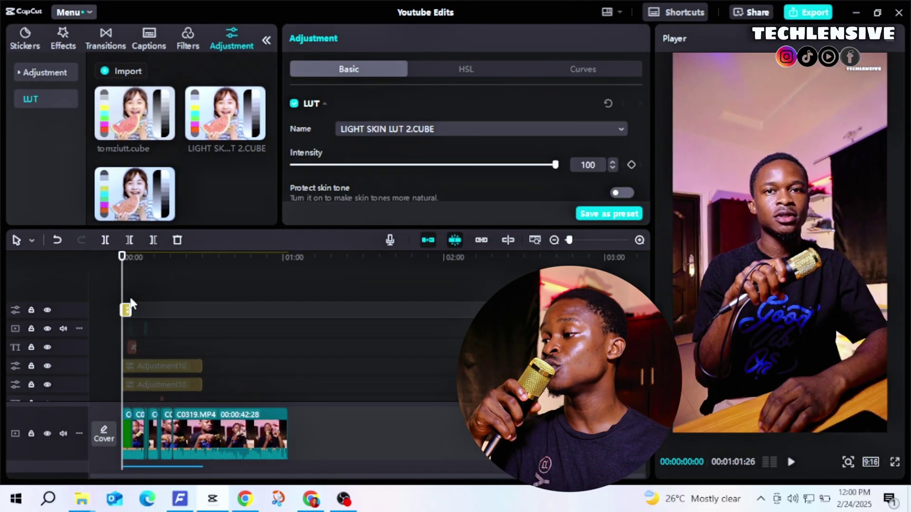
{"action": "left_click_drag", "start_coordinate": [131, 303], "coordinate": [264, 311]}
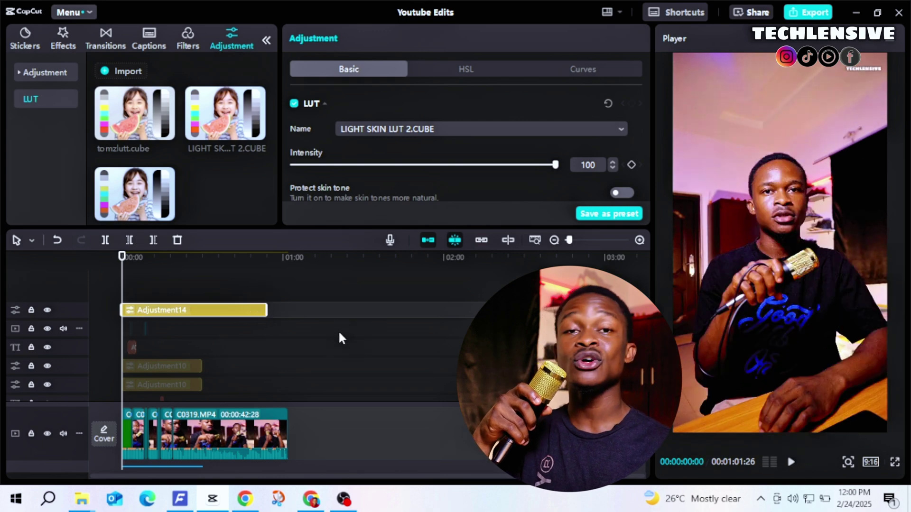
Compare the footage at 00:00:34:17 with the LIGHT SKIN LUT 2 adjustment clip disabled and enabled
{"action": "left_click_drag", "start_coordinate": [188, 340], "coordinate": [215, 341]}
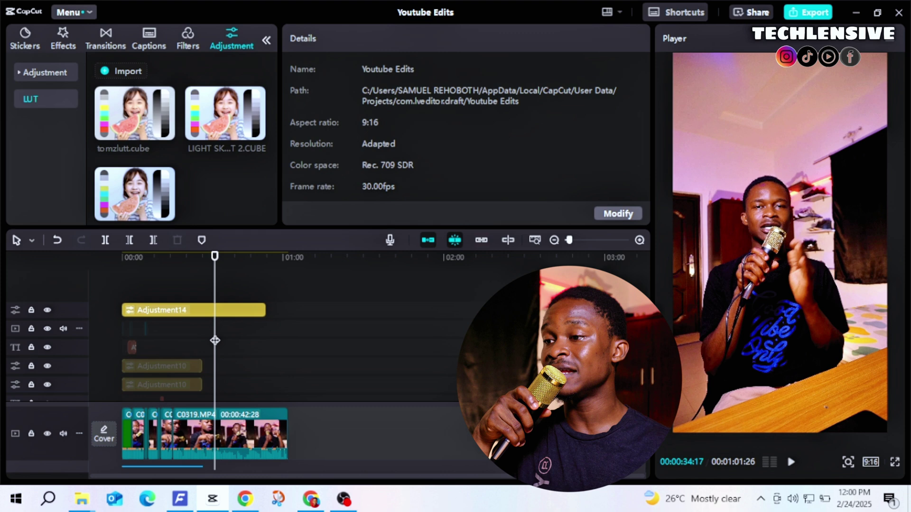
{"action": "left_click", "coordinate": [220, 313]}
{"action": "key", "text": "v"}
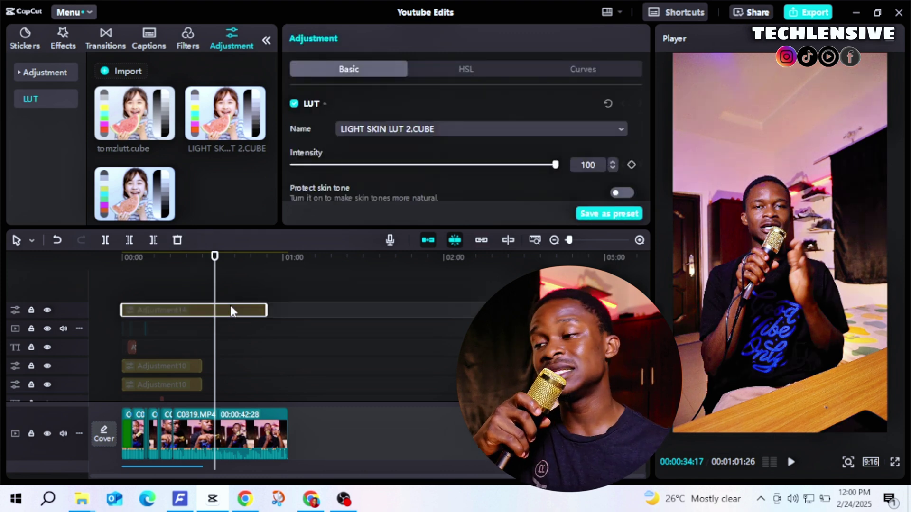
{"action": "key", "text": "v"}
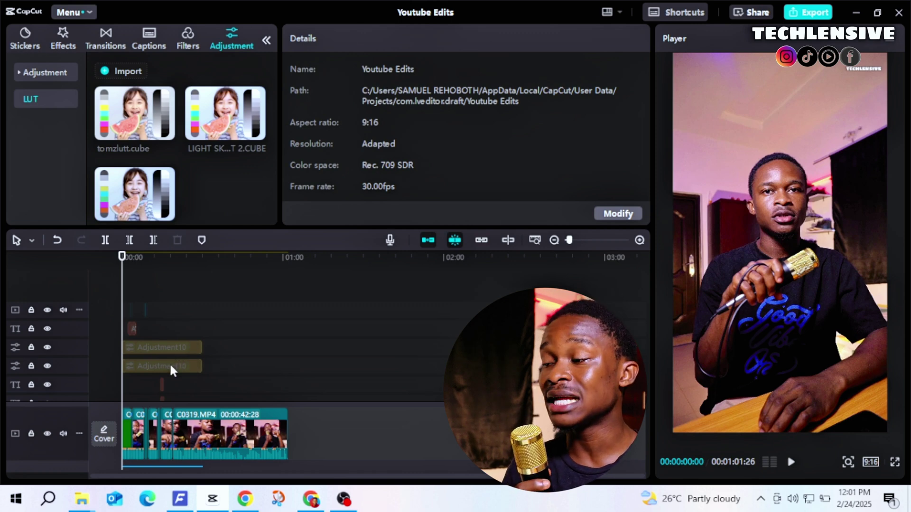
Toggle the lower Adjustment10 clip at the start of the video to compare its color effect
{"action": "left_click", "coordinate": [169, 367]}
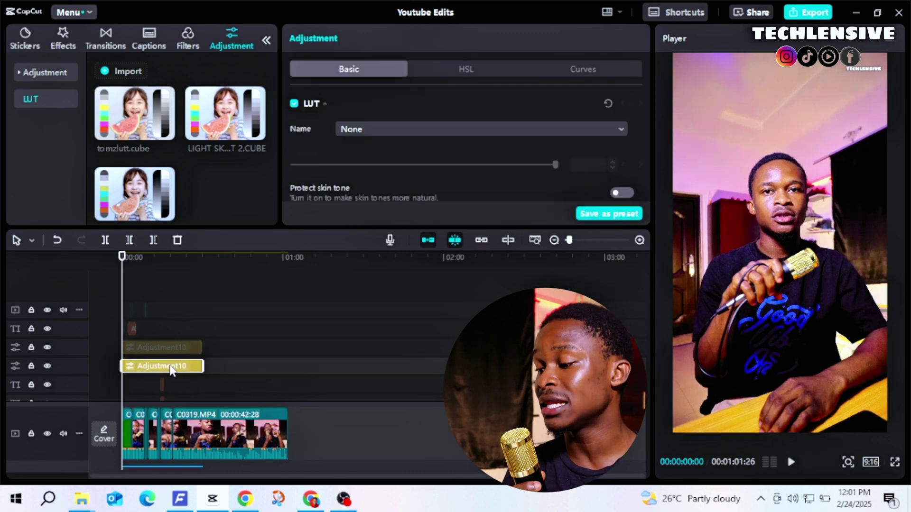
{"action": "key", "text": "v"}
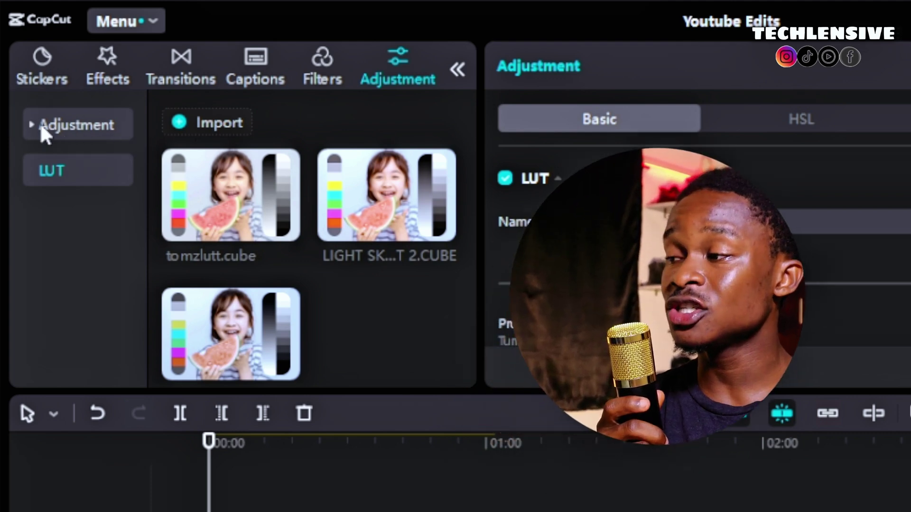
Add a custom adjustment clip to the timeline at the start of the video
{"action": "left_click", "coordinate": [41, 127]}
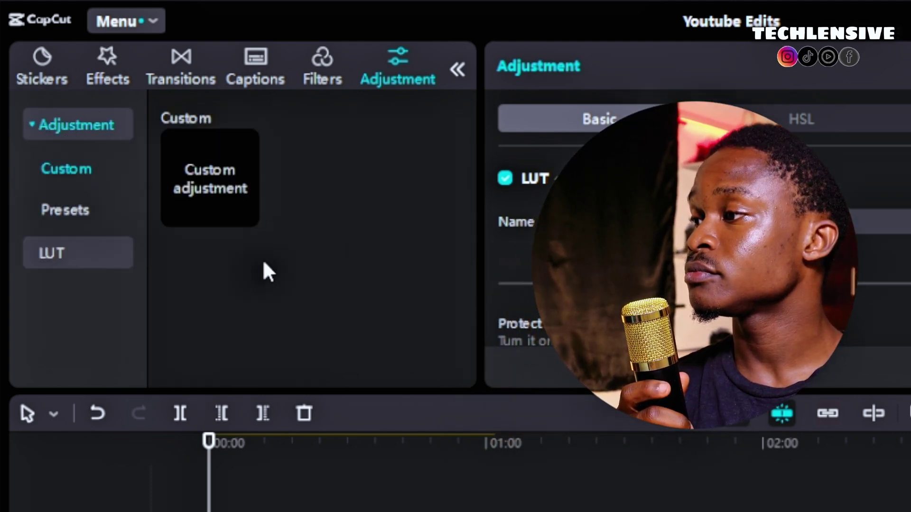
{"action": "mouse_move", "coordinate": [206, 164]}
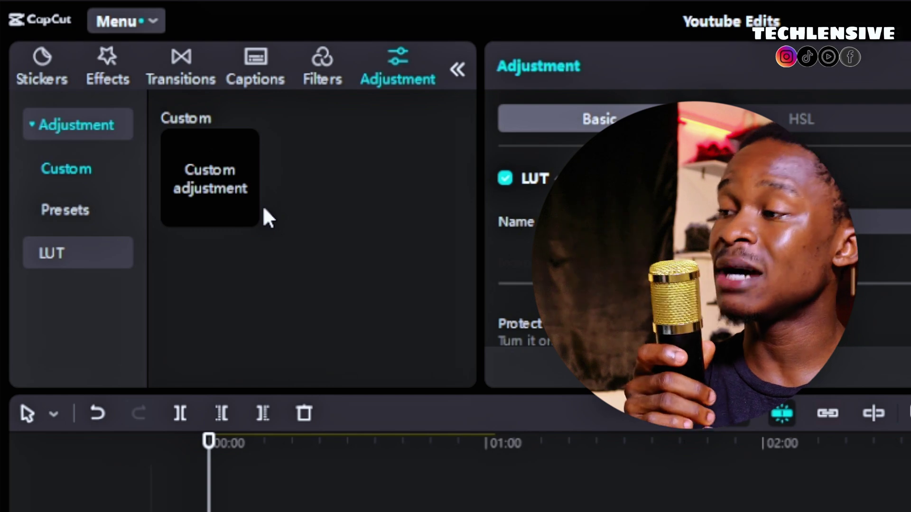
{"action": "mouse_move", "coordinate": [253, 211]}
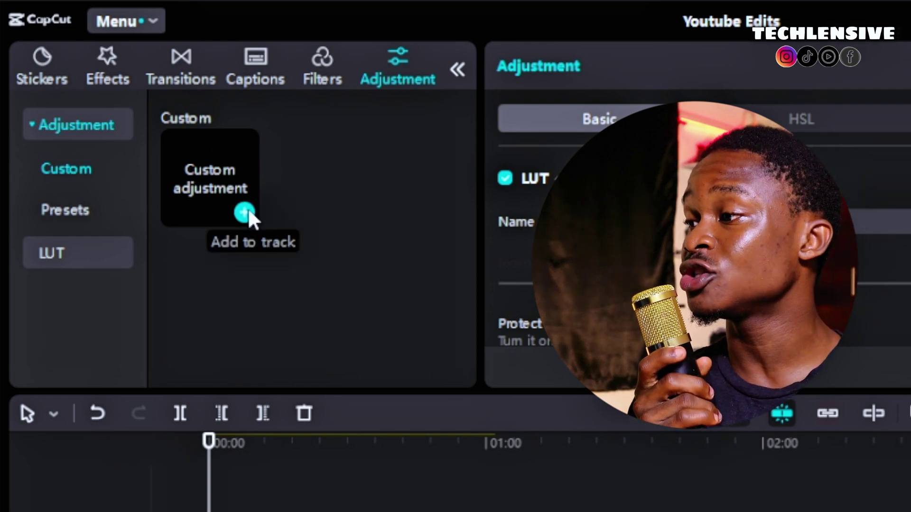
{"action": "left_click", "coordinate": [248, 211]}
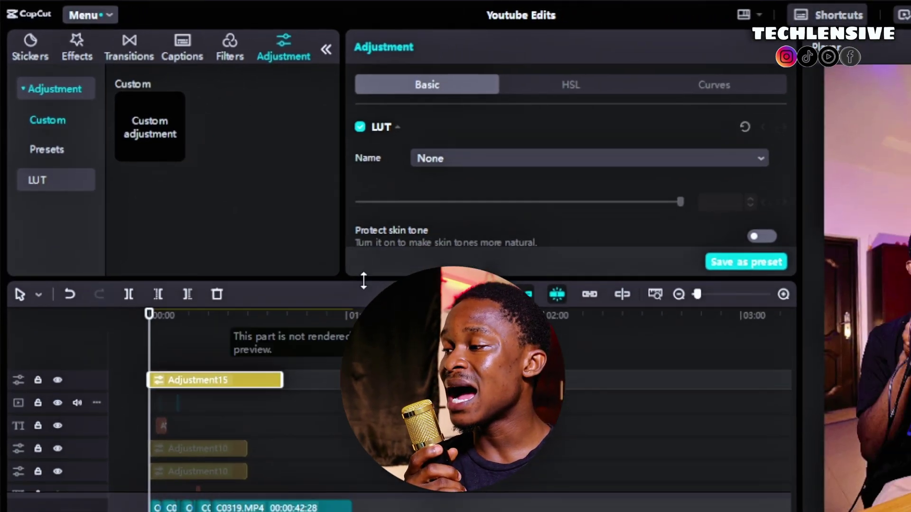
Look through the custom adjustment's basic color and lightness settings and set Temp to -9
{"action": "scroll", "coordinate": [485, 178], "scroll_direction": "down", "scroll_amount": 2}
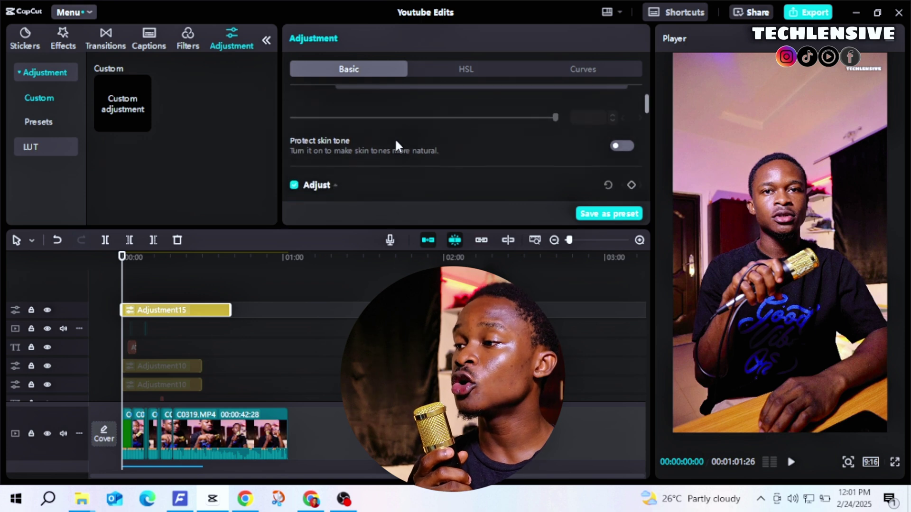
{"action": "scroll", "coordinate": [396, 142], "scroll_direction": "down", "scroll_amount": 1}
{"action": "scroll", "coordinate": [395, 141], "scroll_direction": "up", "scroll_amount": 2}
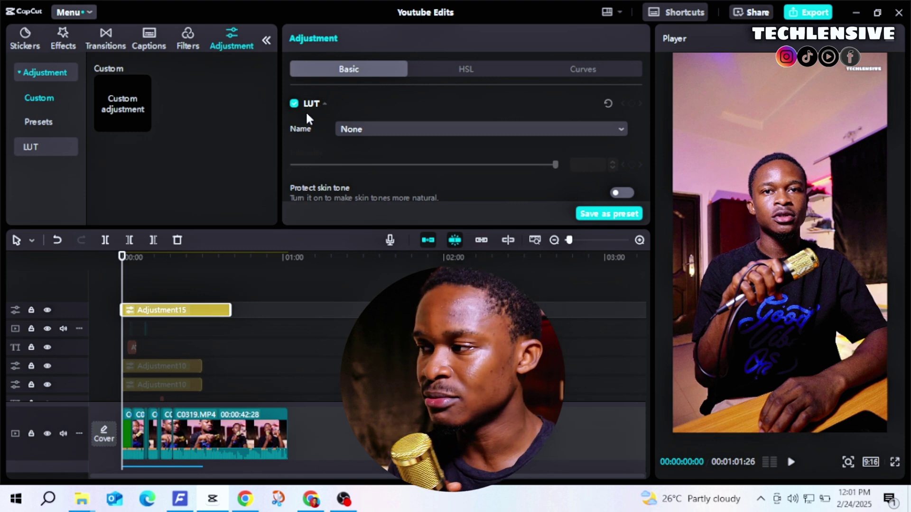
{"action": "scroll", "coordinate": [381, 144], "scroll_direction": "down", "scroll_amount": 2}
{"action": "scroll", "coordinate": [379, 141], "scroll_direction": "down", "scroll_amount": 5}
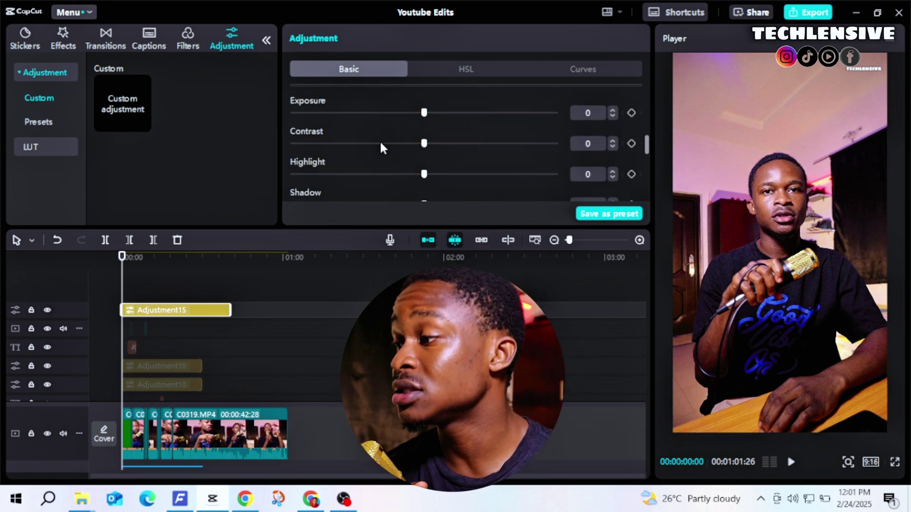
{"action": "scroll", "coordinate": [391, 134], "scroll_direction": "up", "scroll_amount": 3}
{"action": "scroll", "coordinate": [431, 117], "scroll_direction": "up", "scroll_amount": 4}
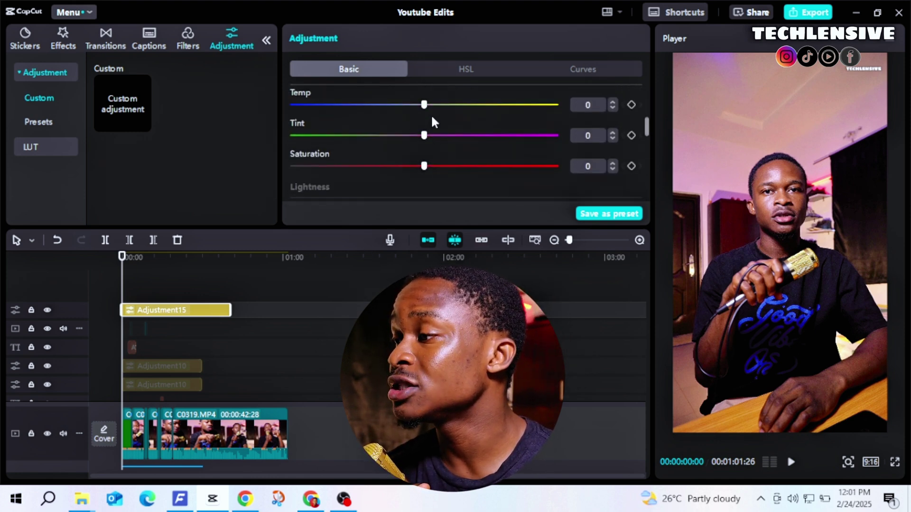
{"action": "scroll", "coordinate": [423, 176], "scroll_direction": "down", "scroll_amount": 1}
{"action": "left_click_drag", "start_coordinate": [423, 163], "coordinate": [404, 164]}
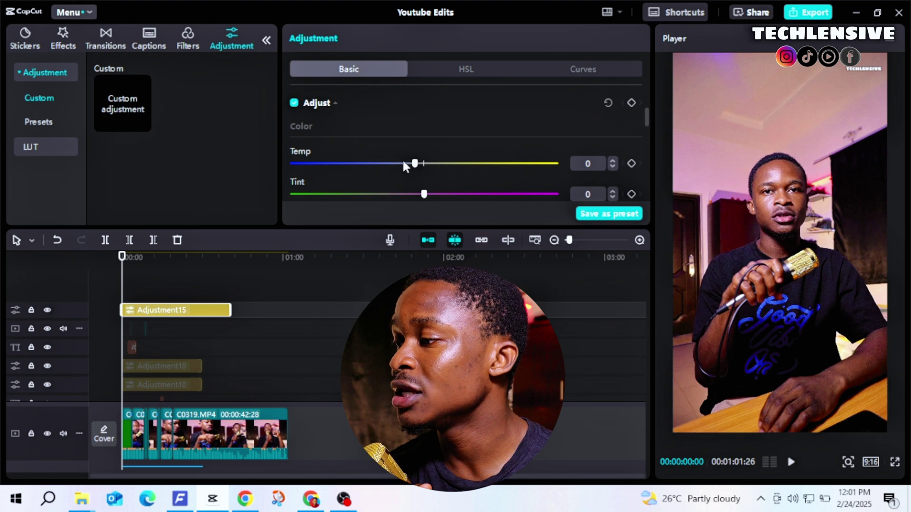
{"action": "scroll", "coordinate": [426, 166], "scroll_direction": "down", "scroll_amount": 2}
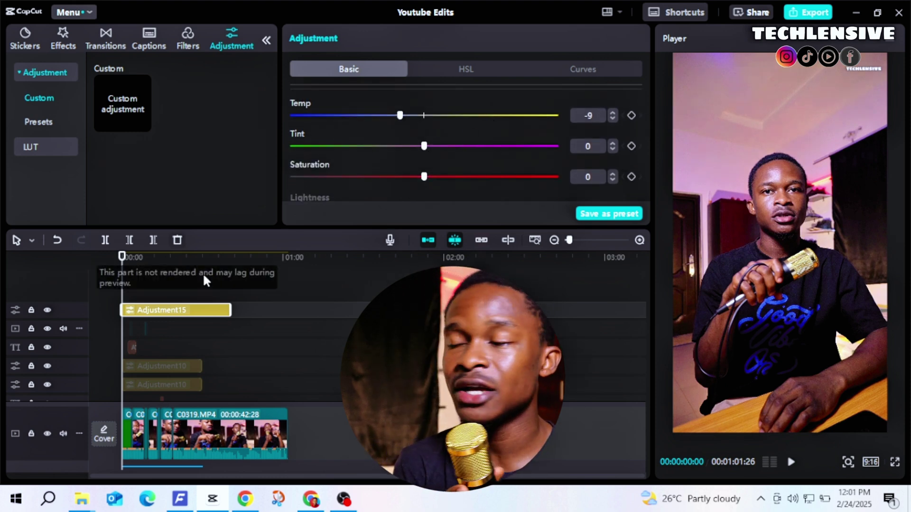
Delete the custom adjustment clip from the timeline and select the lower Adjustment10 clip
{"action": "key", "text": "Delete"}
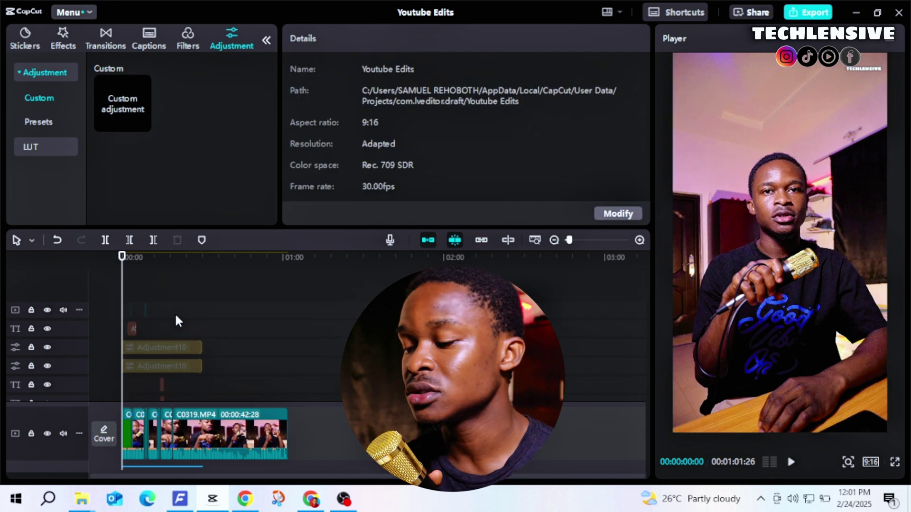
{"action": "left_click", "coordinate": [170, 366]}
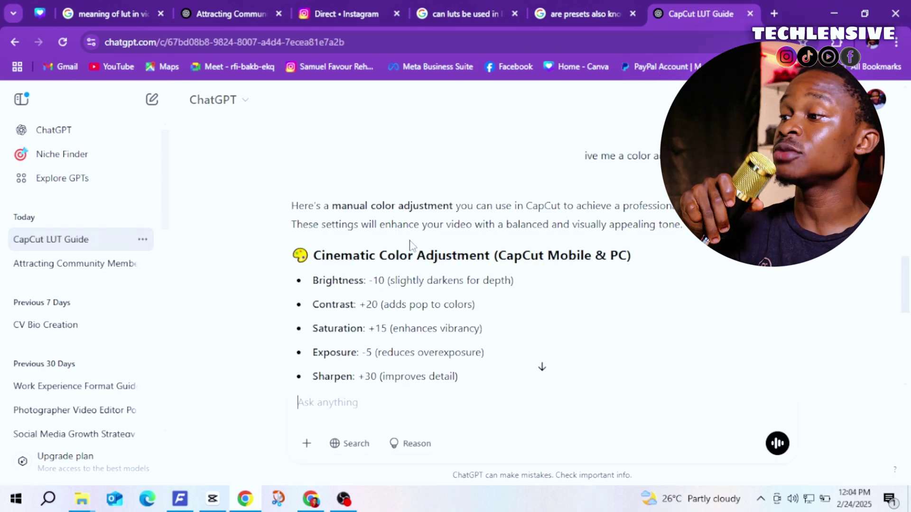
Review ChatGPT's suggested cinematic color adjustment values and extra tips for CapCut
{"action": "scroll", "coordinate": [411, 246], "scroll_direction": "down", "scroll_amount": 3}
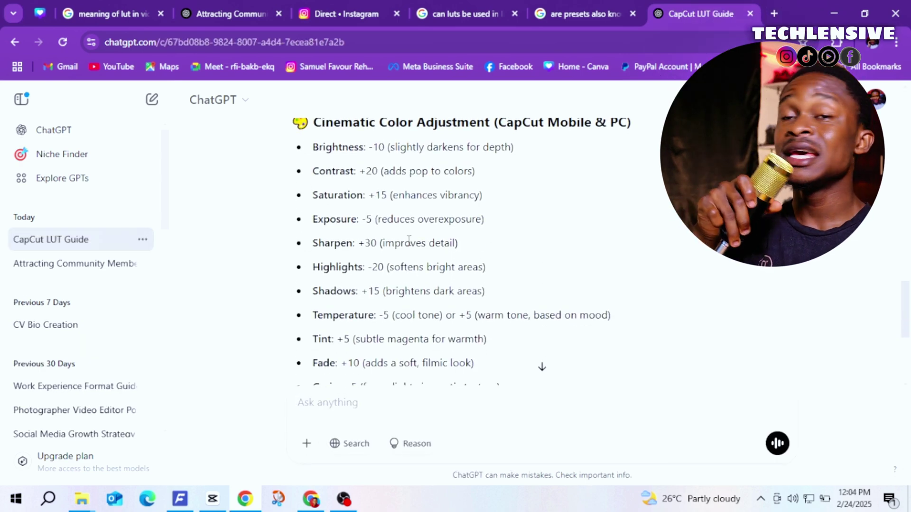
{"action": "scroll", "coordinate": [410, 240], "scroll_direction": "down", "scroll_amount": 2}
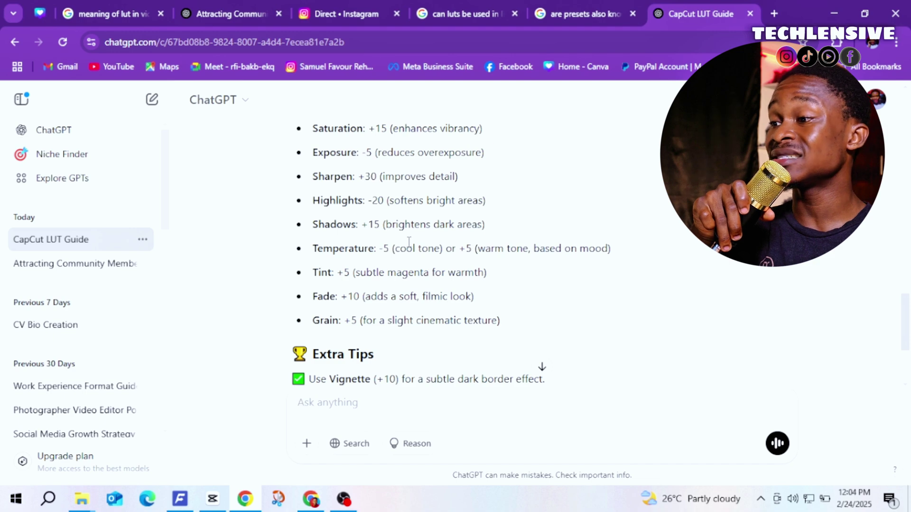
{"action": "scroll", "coordinate": [387, 274], "scroll_direction": "down", "scroll_amount": 4}
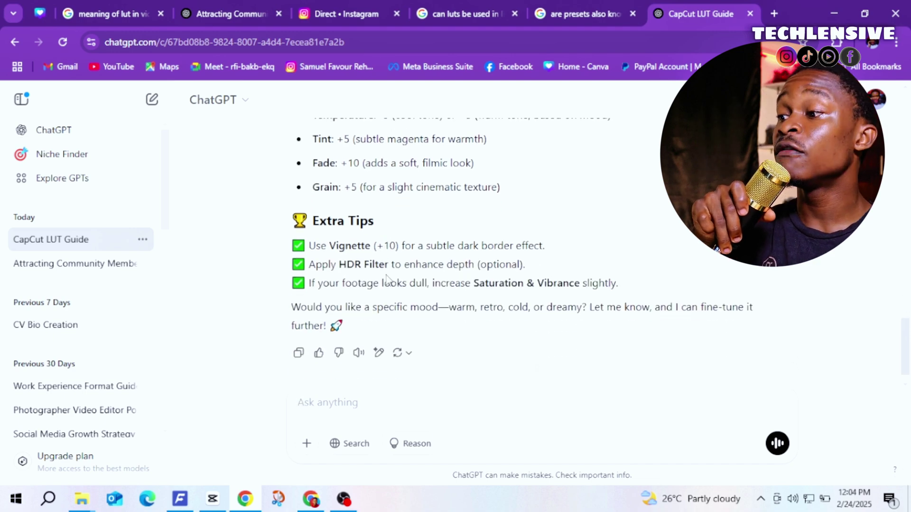
{"action": "scroll", "coordinate": [389, 279], "scroll_direction": "up", "scroll_amount": 4}
{"action": "scroll", "coordinate": [399, 239], "scroll_direction": "down", "scroll_amount": 1}
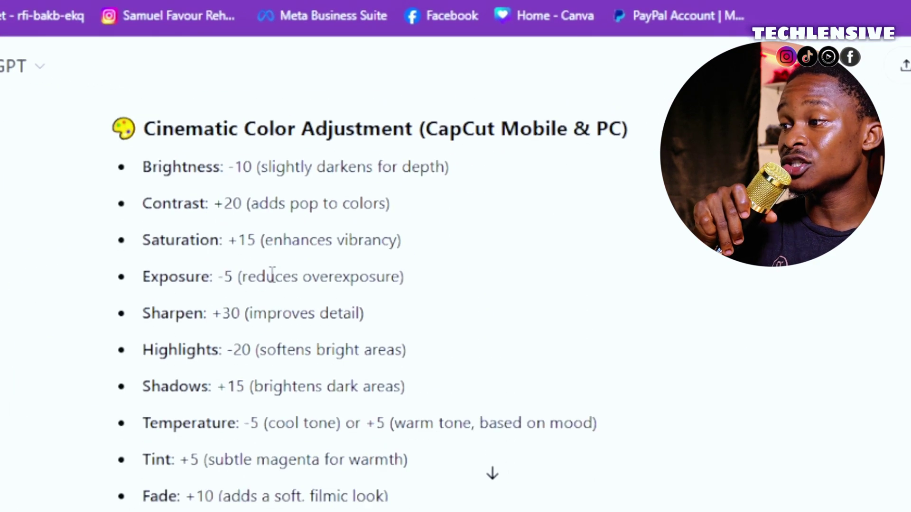
{"action": "scroll", "coordinate": [272, 274], "scroll_direction": "down", "scroll_amount": 1}
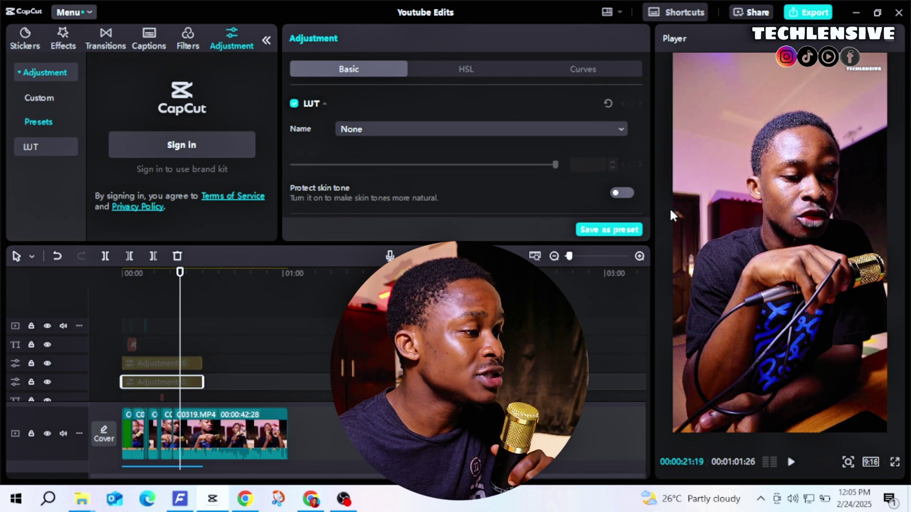
Try to save the selected adjustment clip's settings as a preset
{"action": "left_click", "coordinate": [630, 231]}
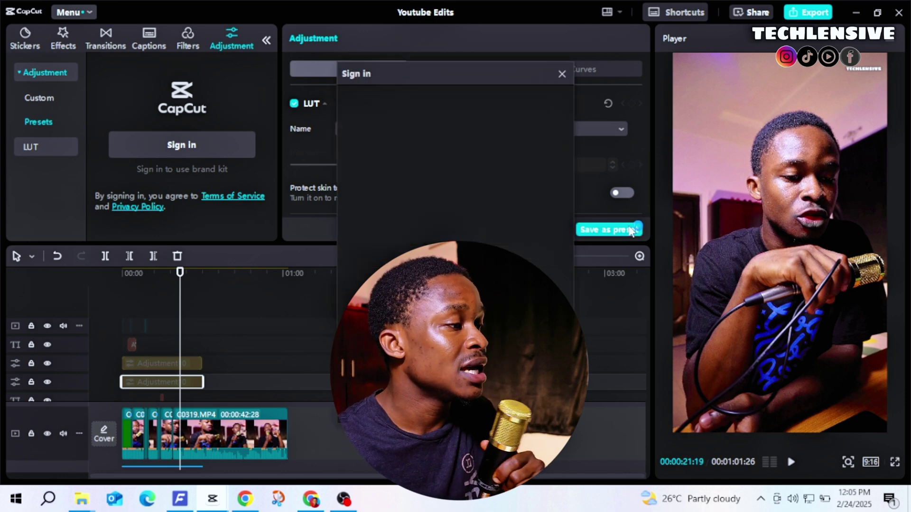